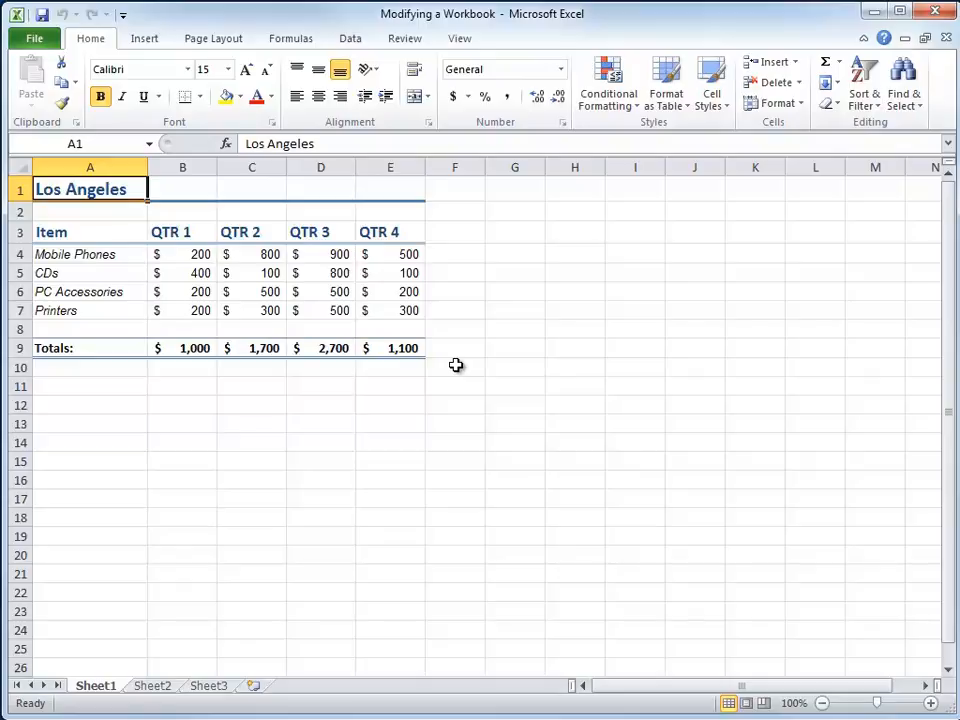
- Shorten the workbook window to roughly two thirds of its height and rename Sheet1 as LA
left_click_drag(433, 711, 420, 479)
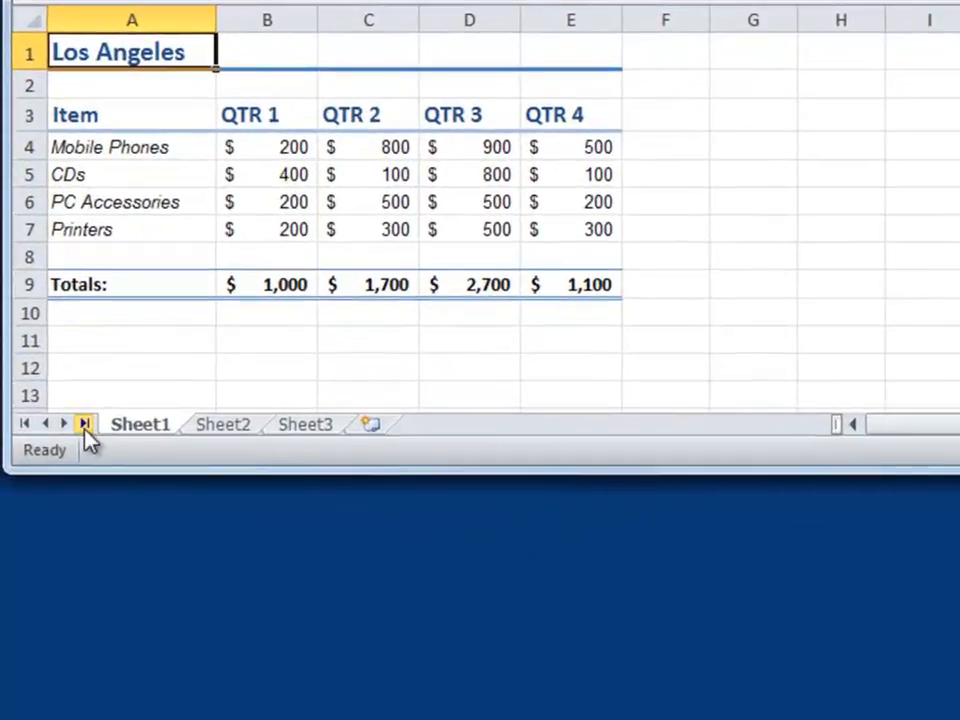
right_click(141, 437)
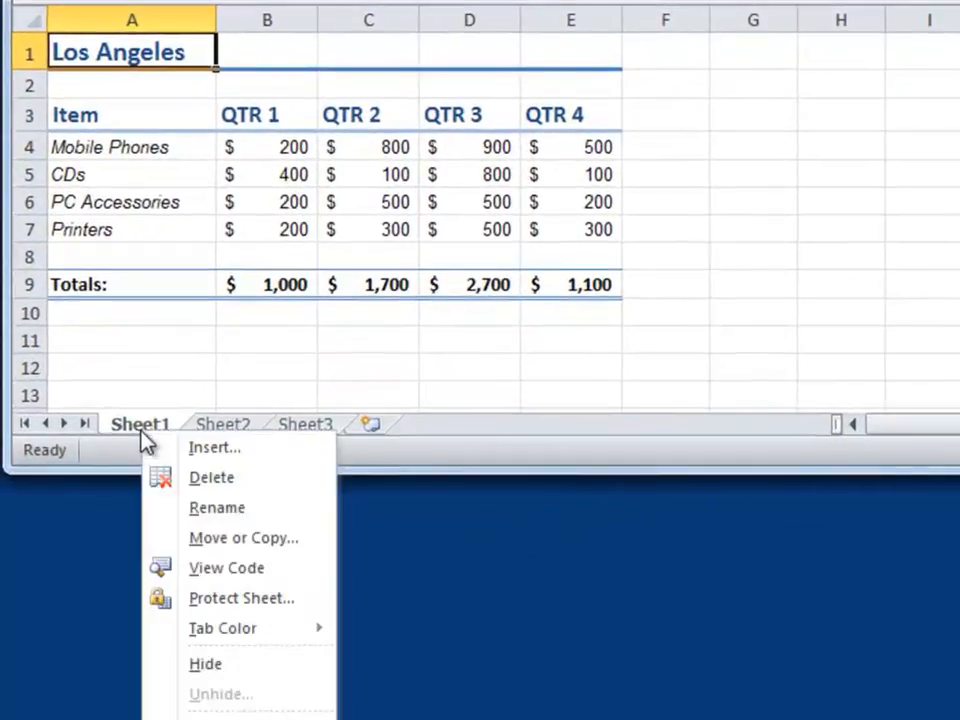
left_click(216, 508)
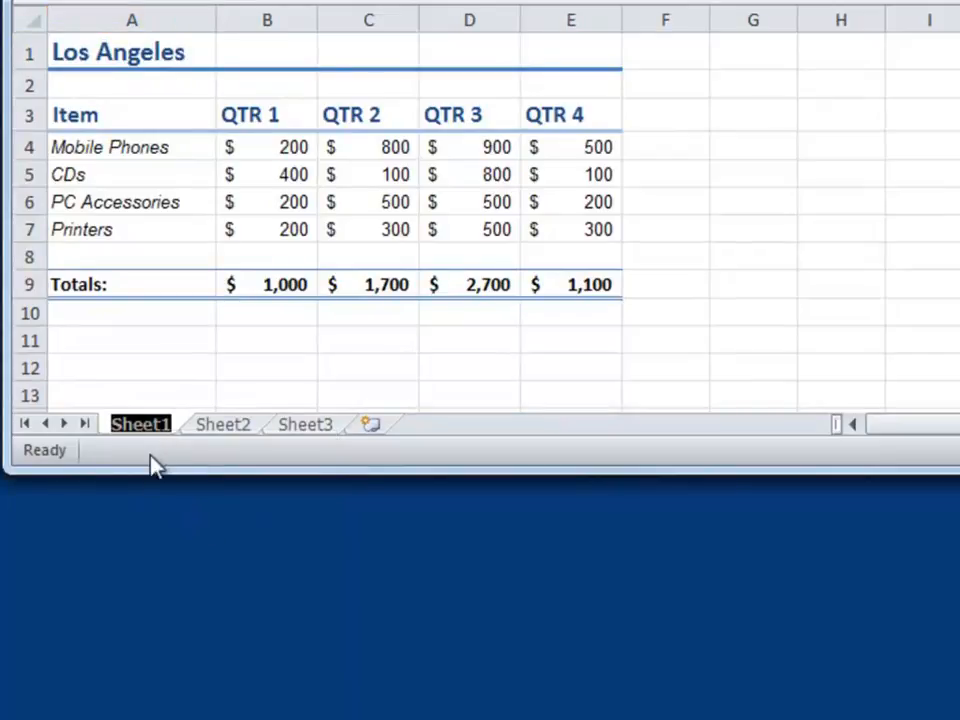
type("LA")
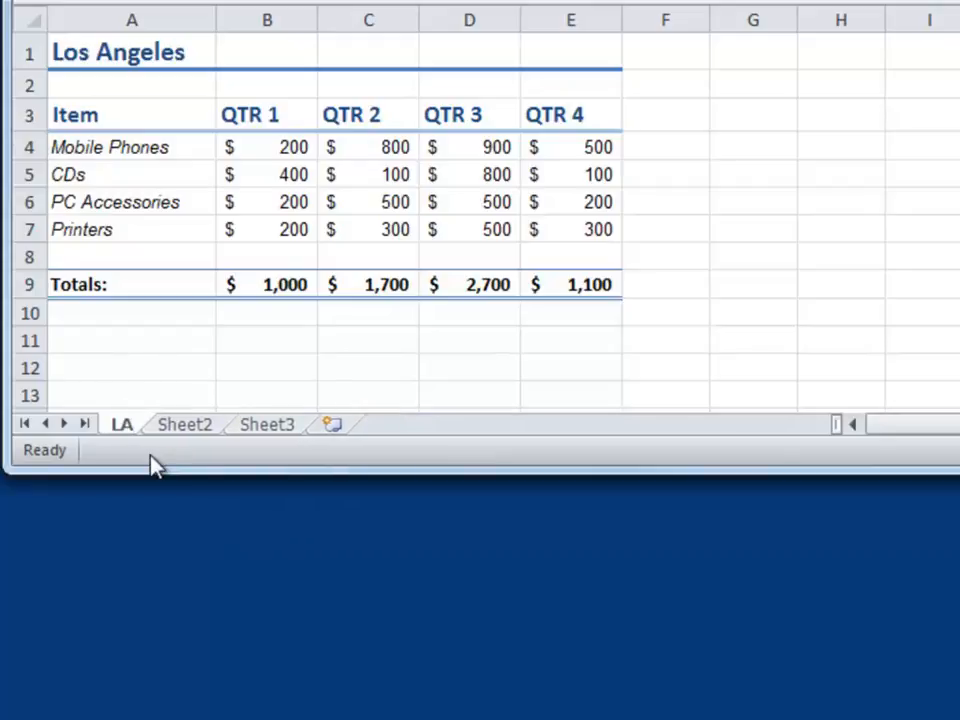
- Rename Sheet2 as Chicago
double_click(201, 432)
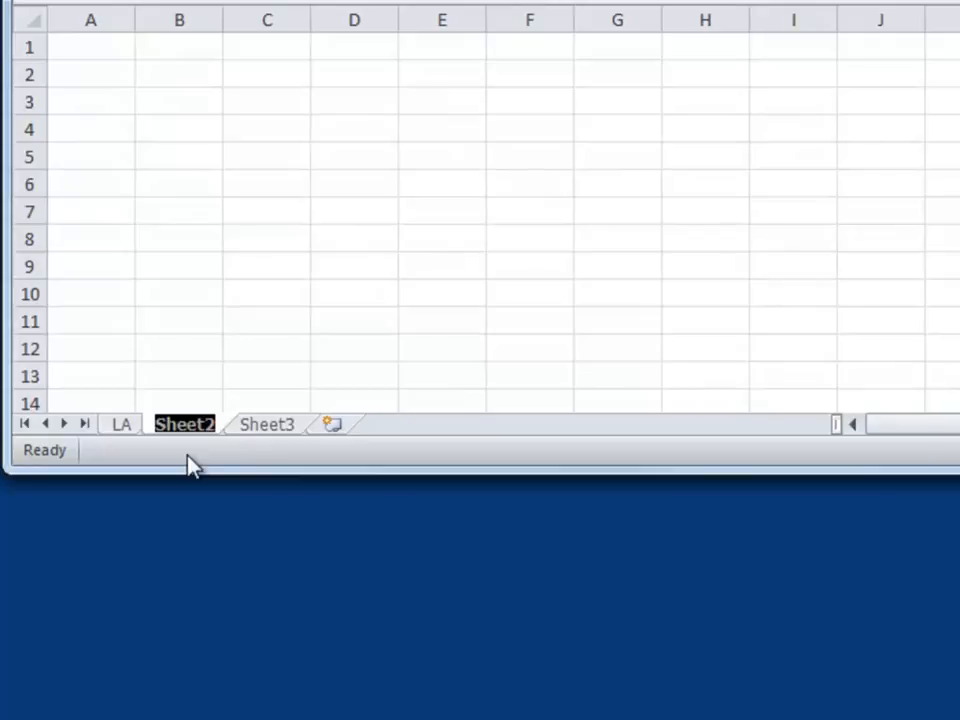
type("Chicag")
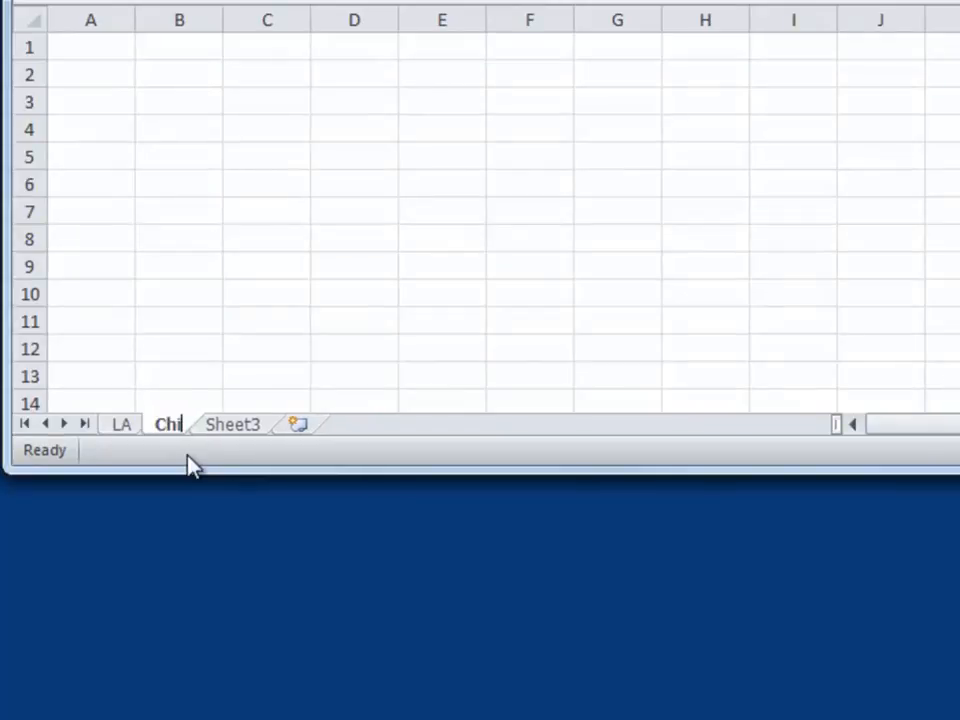
type("o")
key("Return")
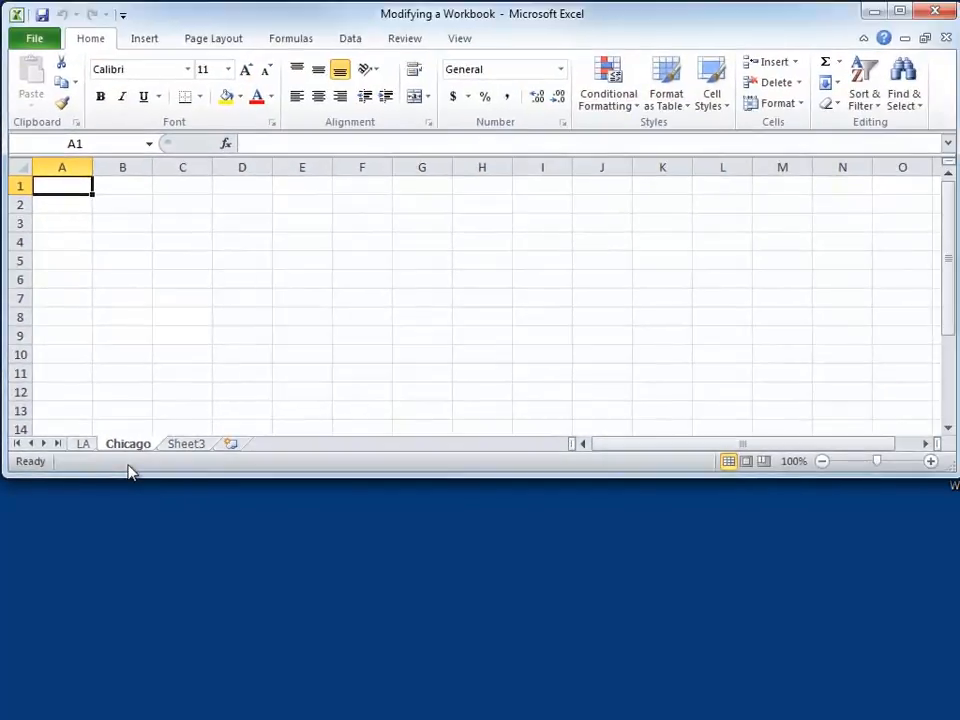
- Rename Sheet3 as PIttsburgh
left_click(188, 445)
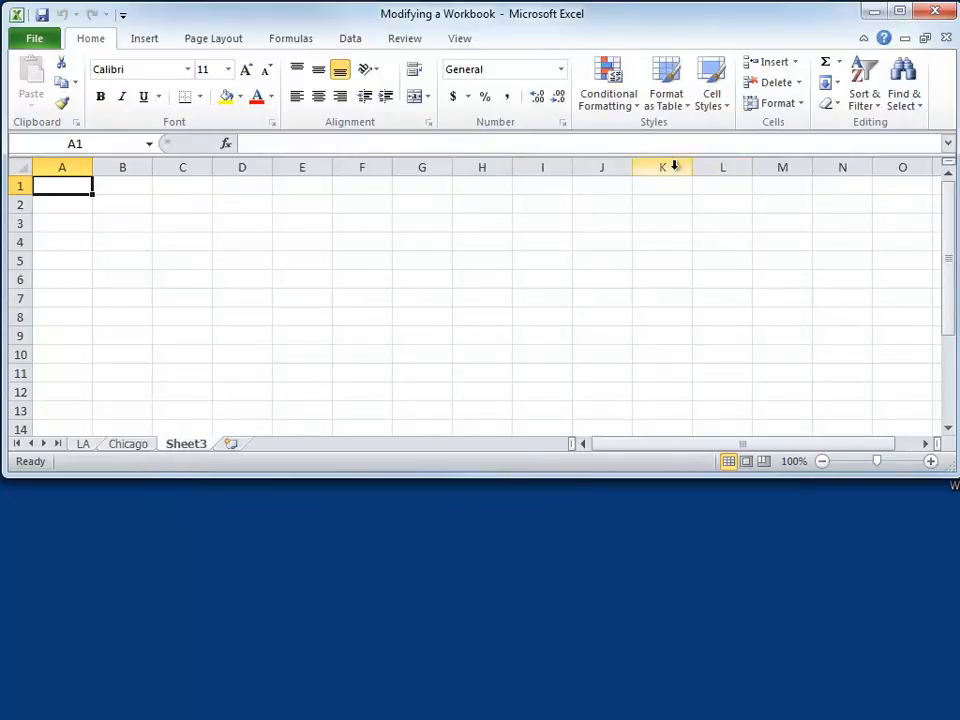
left_click(796, 106)
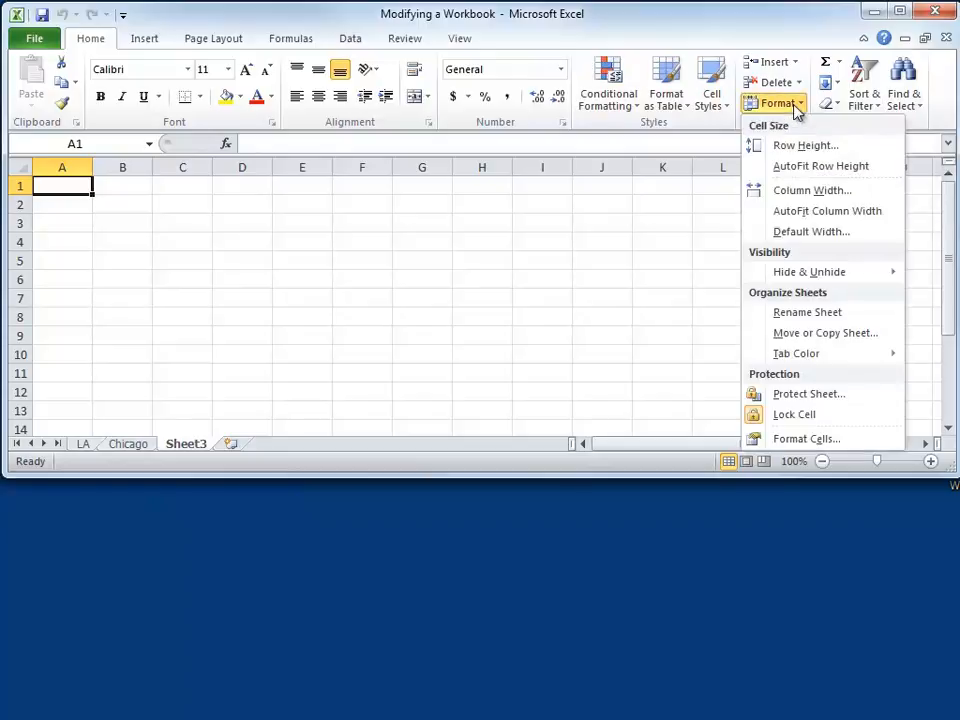
left_click(795, 316)
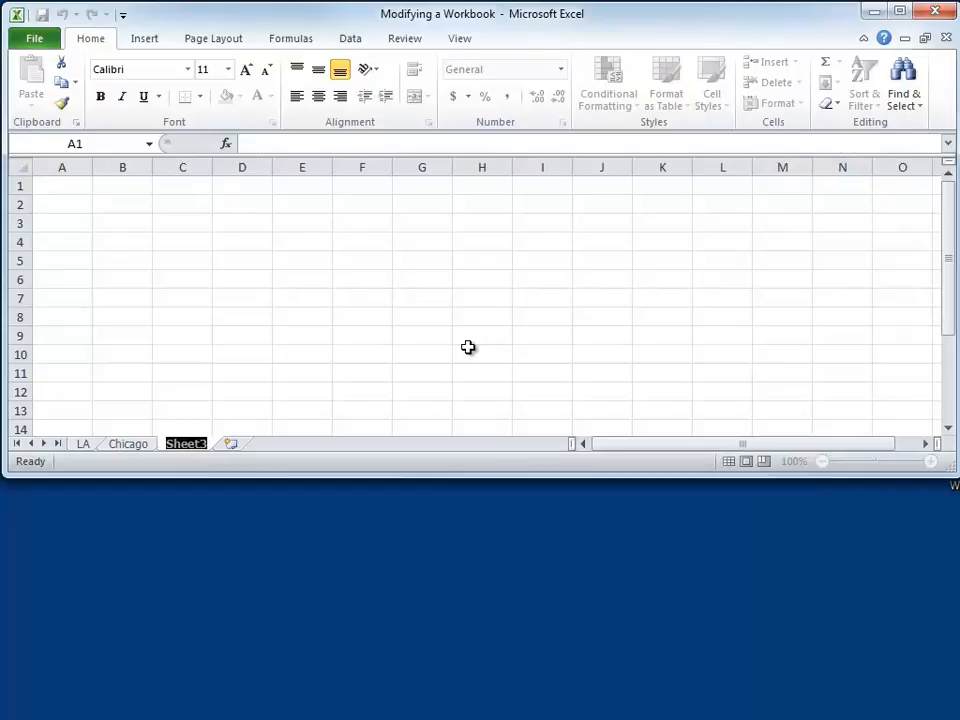
type("PIttsburgh")
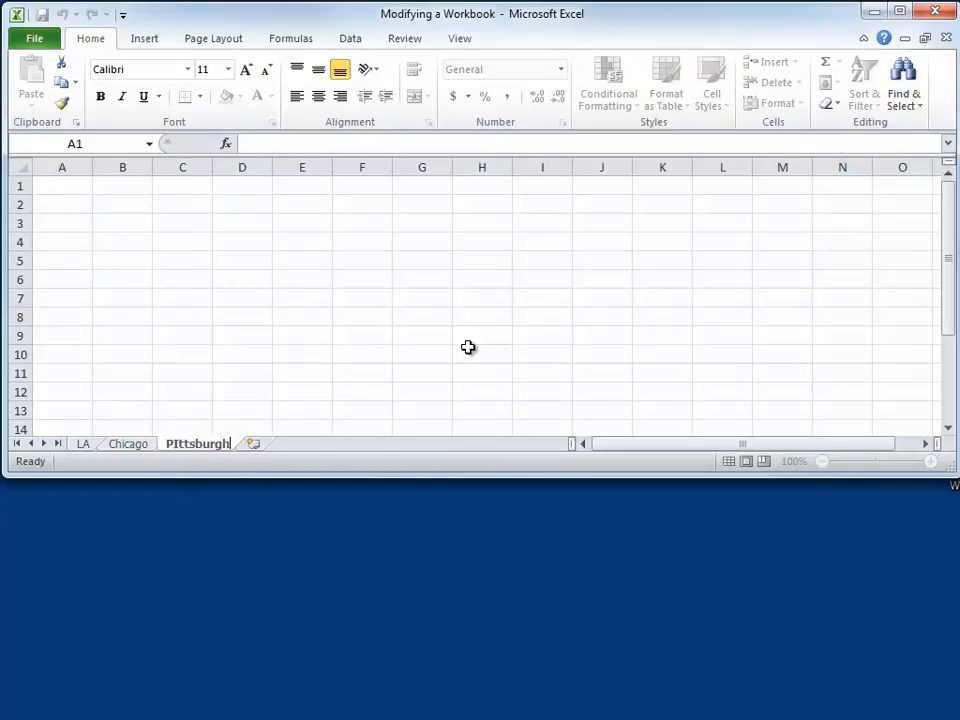
key("Return")
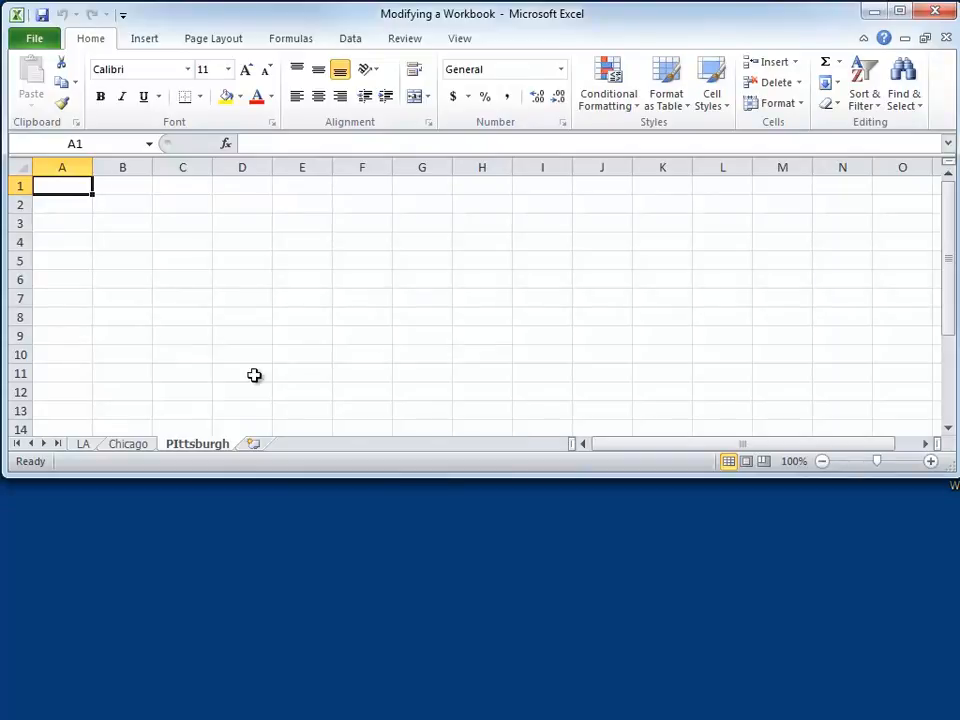
- Color the LA sheet tab with the dark blue theme color
right_click(85, 450)
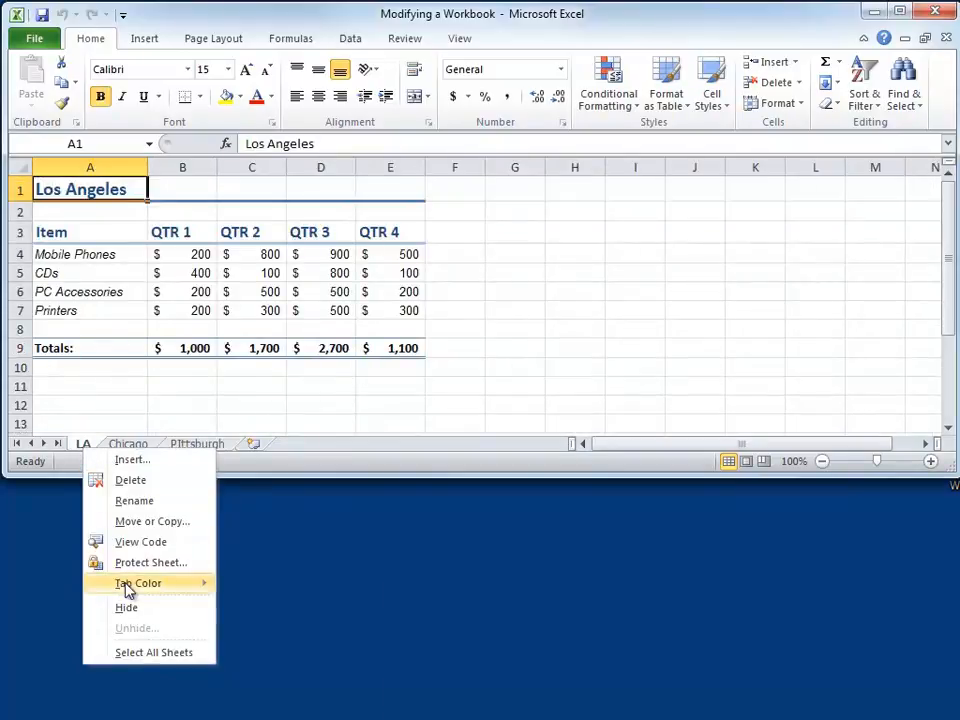
mouse_move(128, 589)
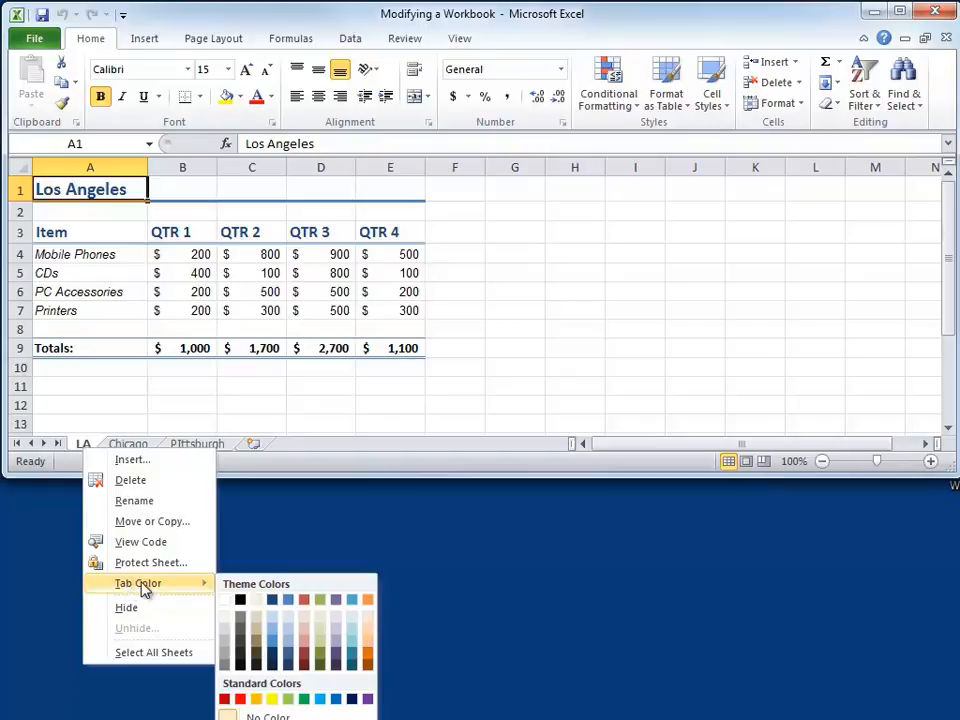
left_click(271, 601)
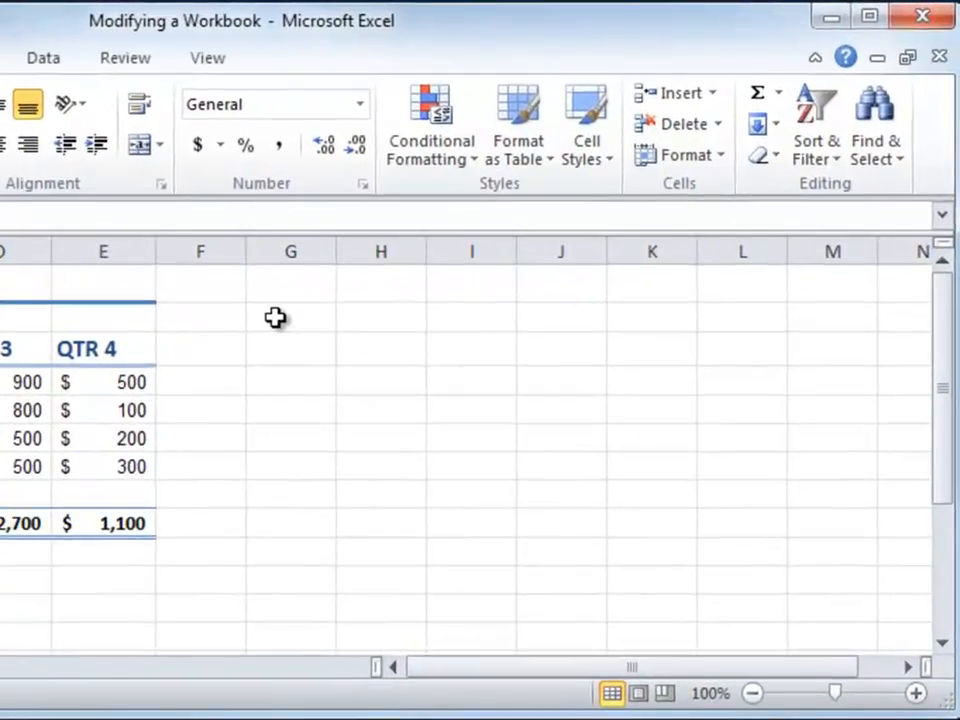
- On the LA sheet, select the adjacent cell range G2:J4, followed by G5:J7, and reduce the selection to cell G5
left_click(275, 318)
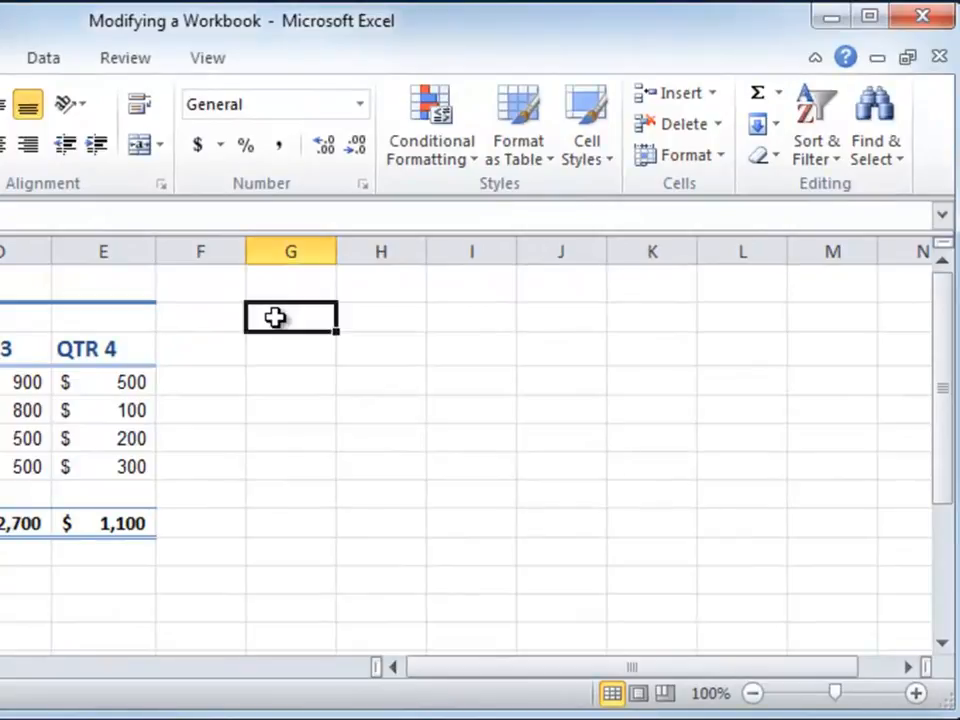
left_click(563, 386, "shift")
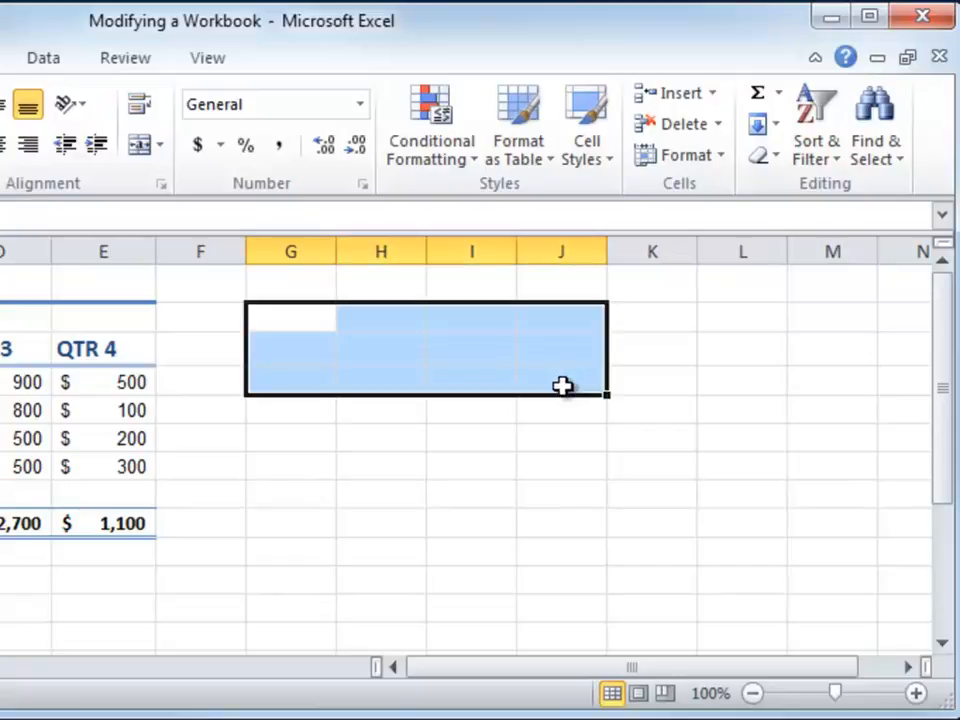
left_click(300, 418)
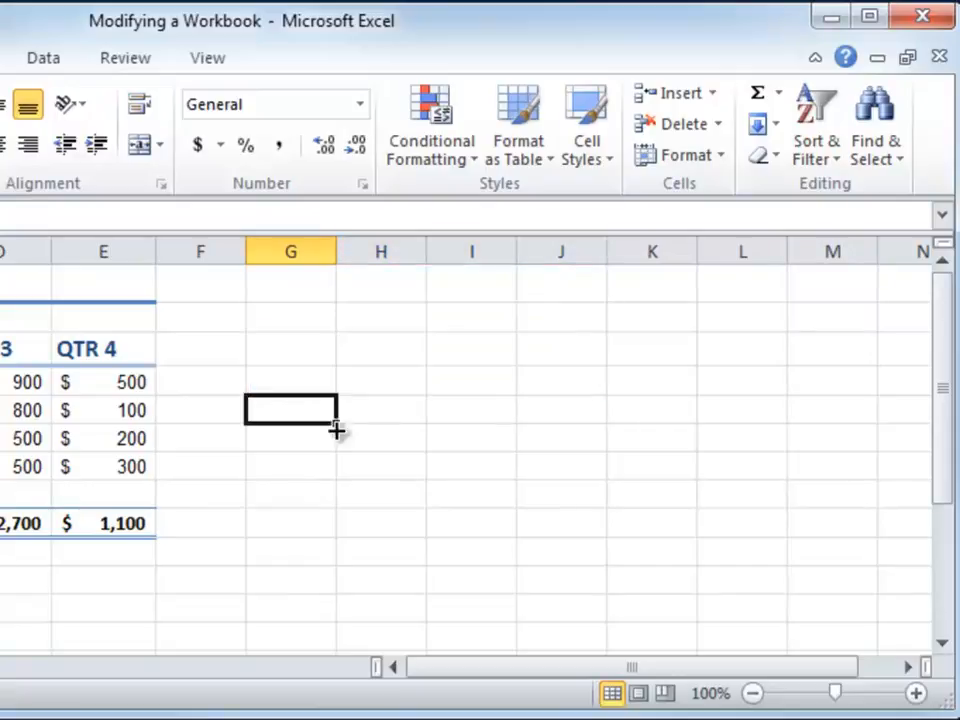
left_click(563, 478, "shift")
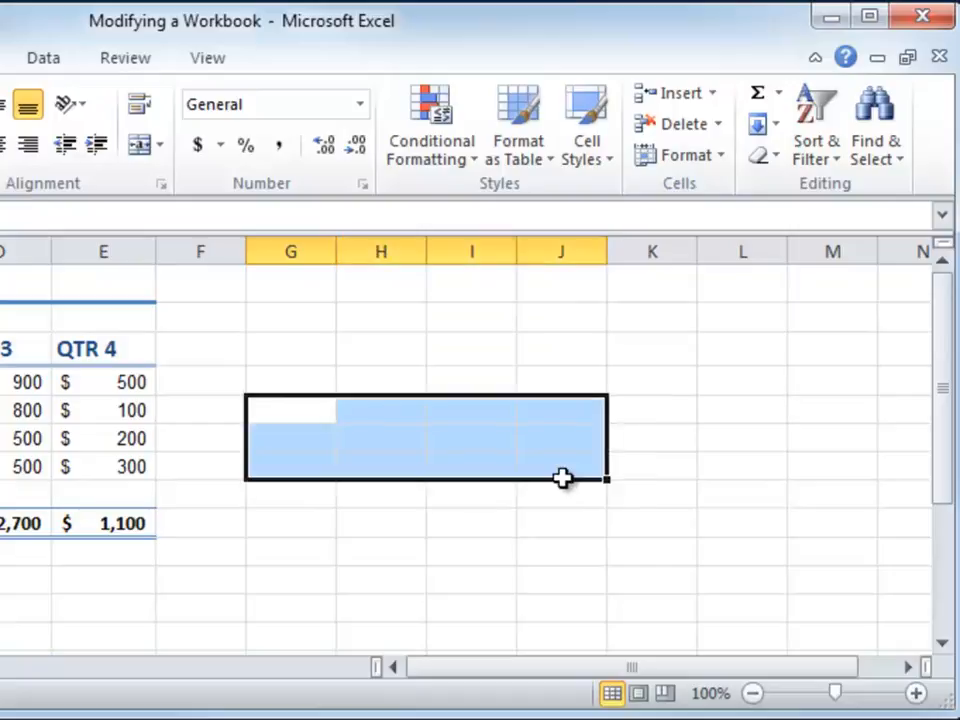
left_click(275, 415)
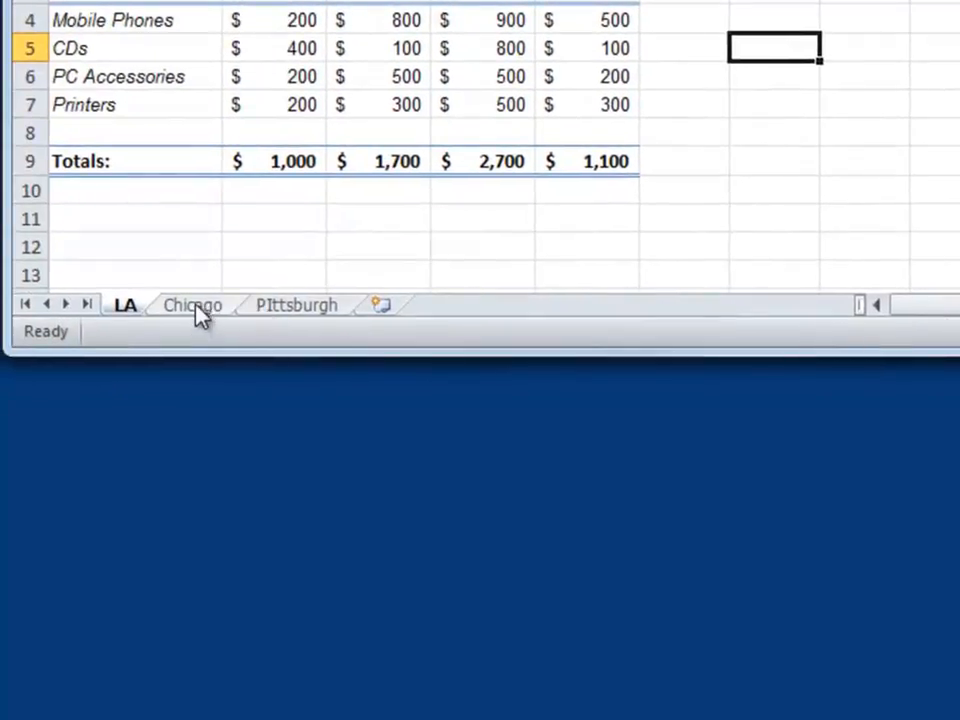
- Group the Chicago and PIttsburgh sheets, give their tabs the olive green theme color, and return to the LA sheet
left_click(193, 305, "ctrl")
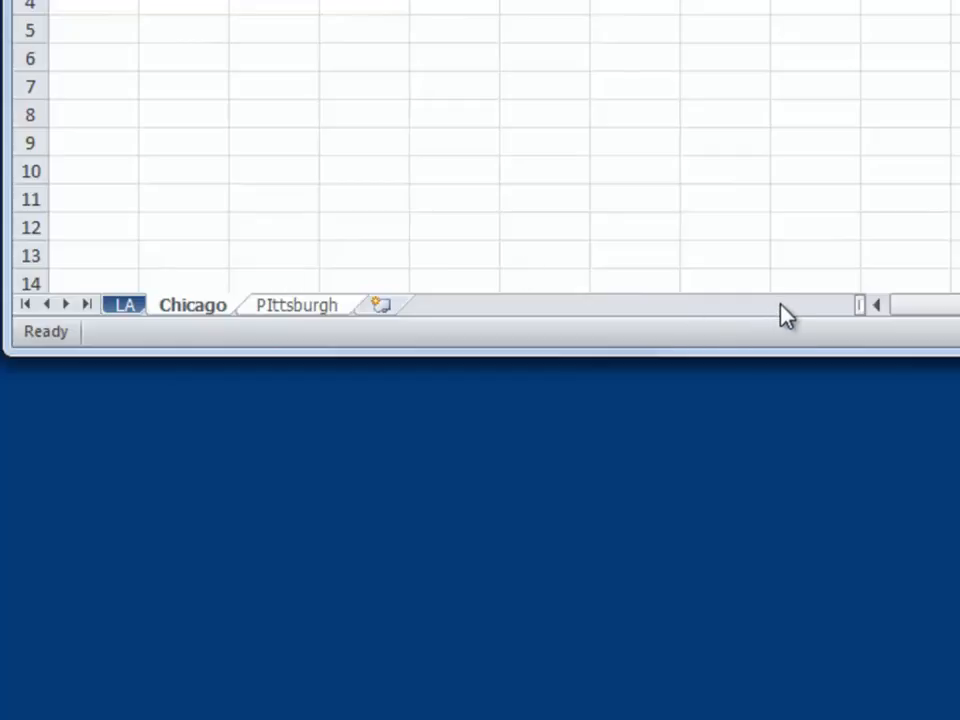
right_click(297, 311)
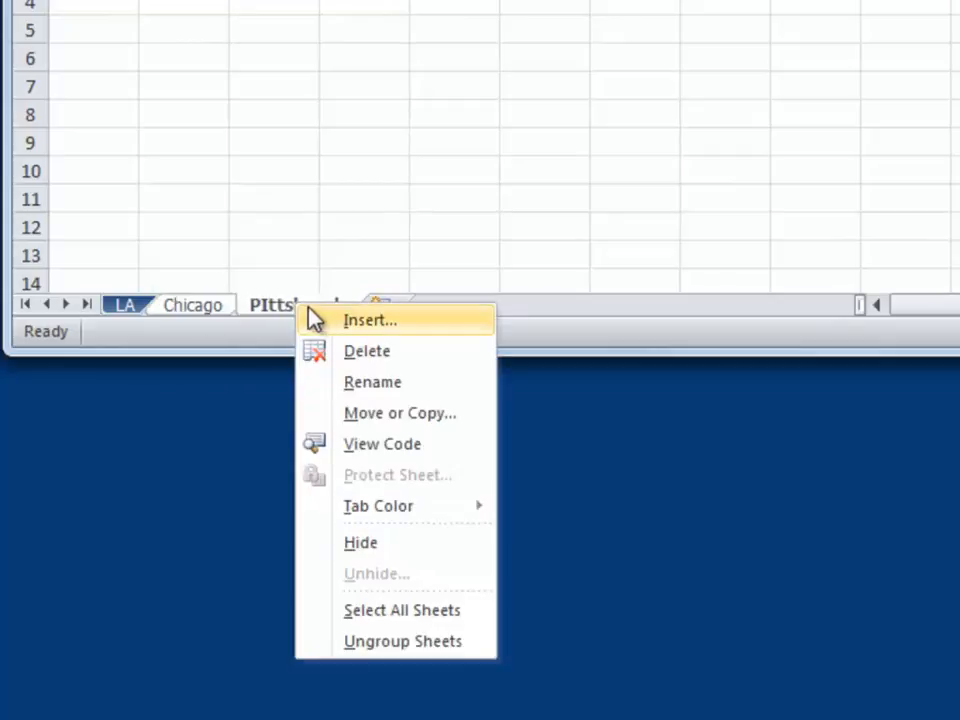
mouse_move(383, 525)
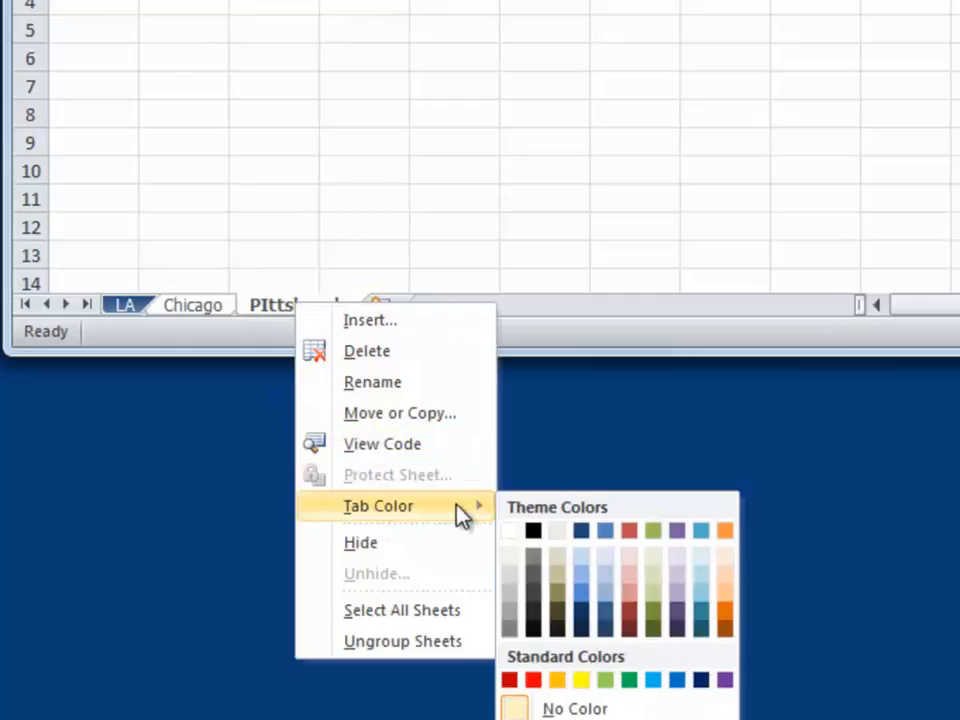
left_click(653, 530)
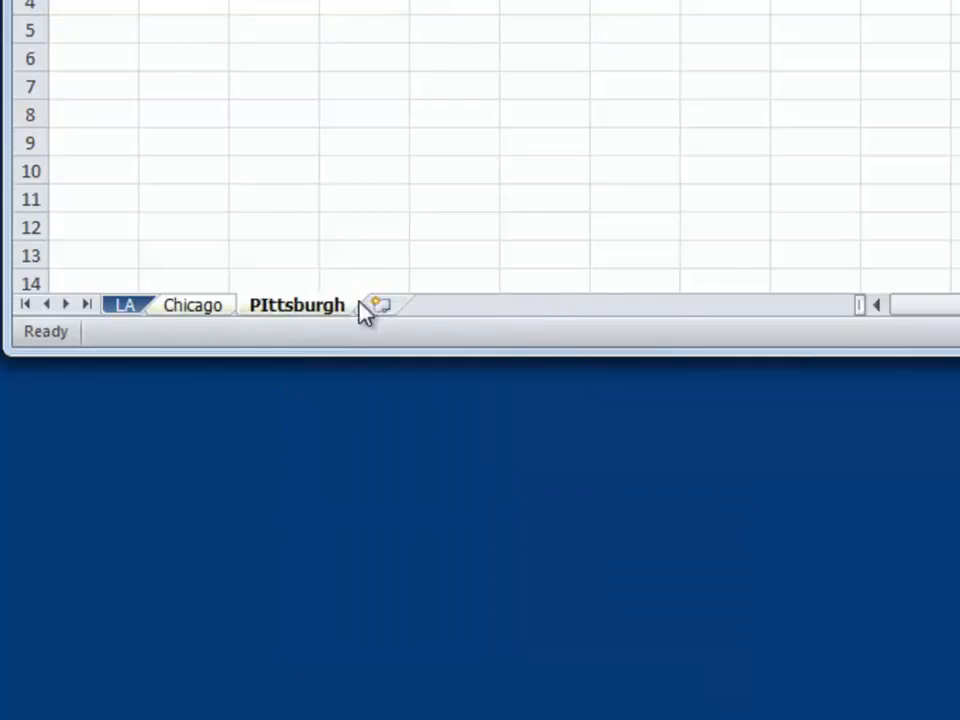
left_click(125, 305)
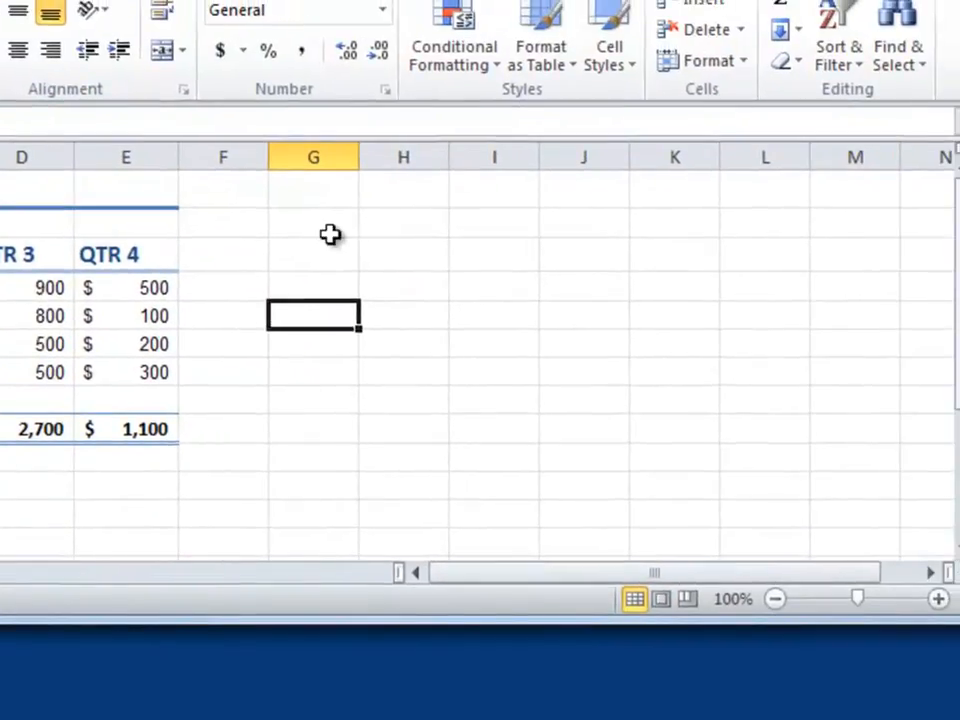
- Select the non-adjacent cells G2, H4, J4, J6, H7, I8 and the block J9:K12 together, and reduce the selection to H7
left_click(321, 223)
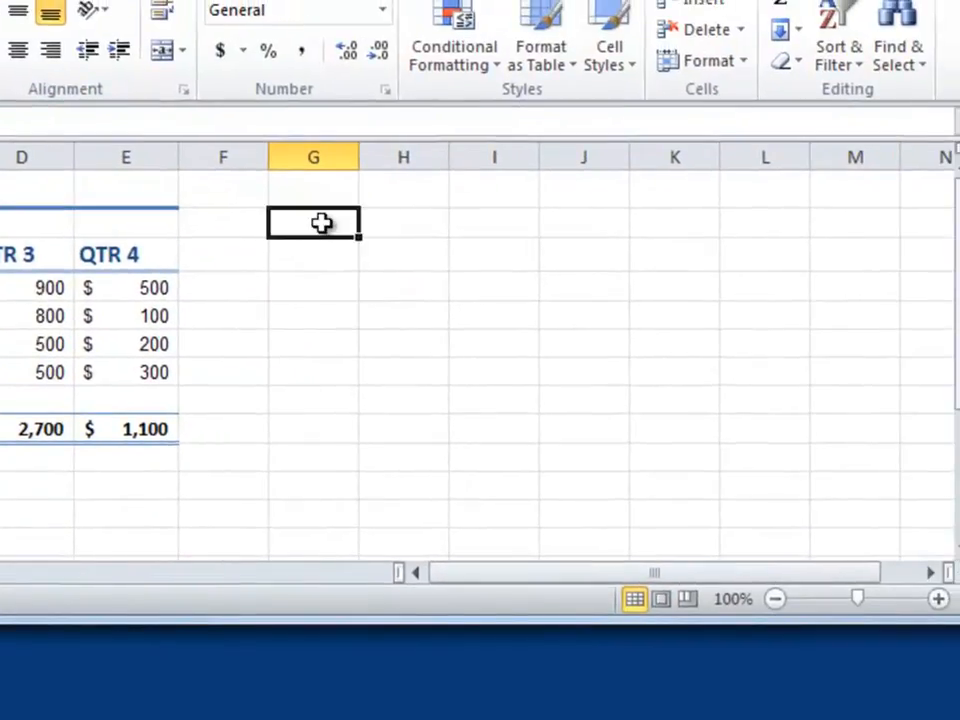
left_click(423, 286, "ctrl")
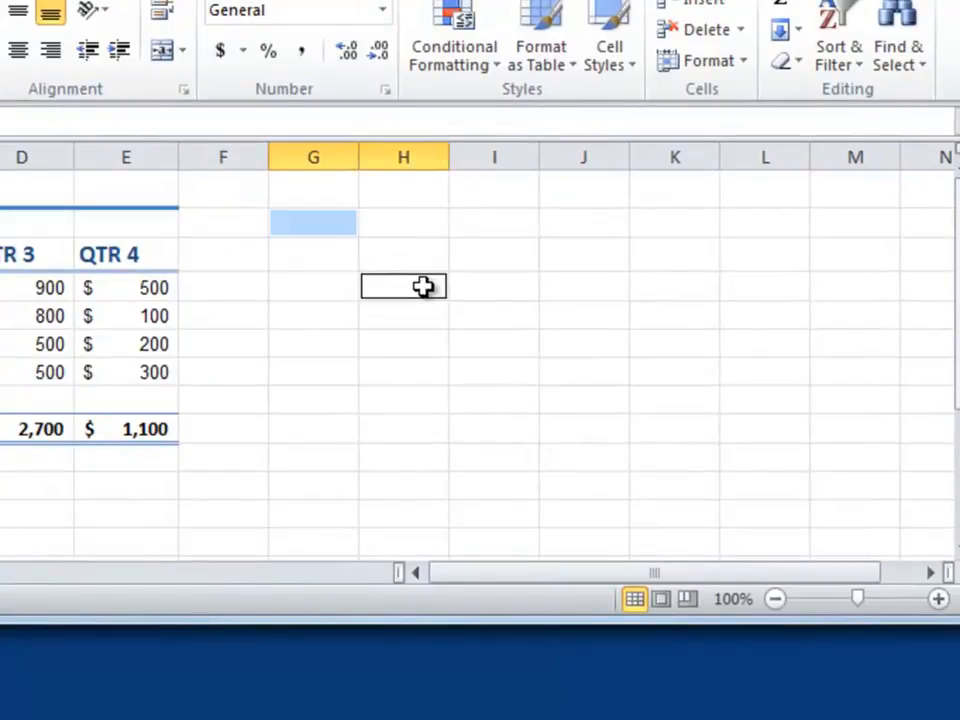
left_click(583, 288, "ctrl")
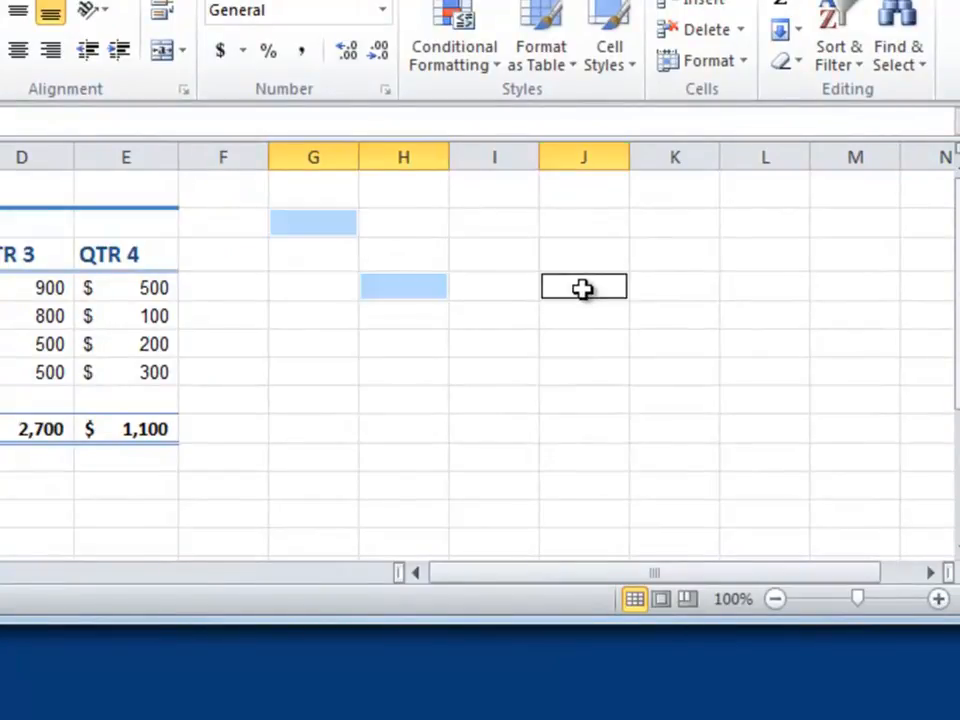
left_click(568, 345, "ctrl")
left_click(422, 375, "ctrl")
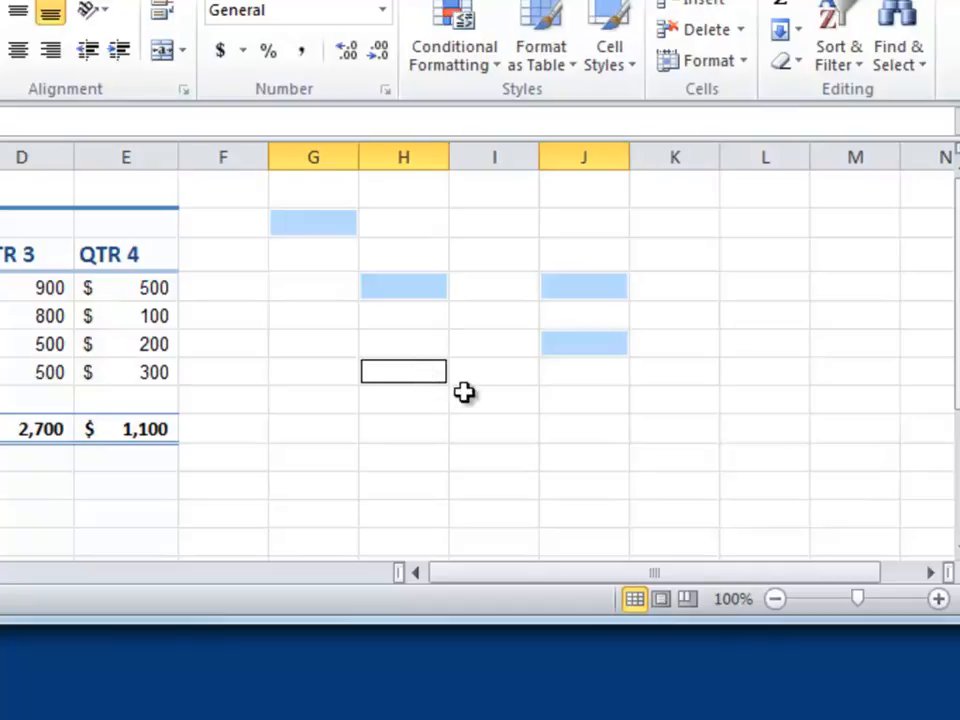
left_click(458, 390, "ctrl")
mouse_move(608, 439)
left_mouse_down()
mouse_move(647, 486)
mouse_move(676, 502)
left_mouse_up()
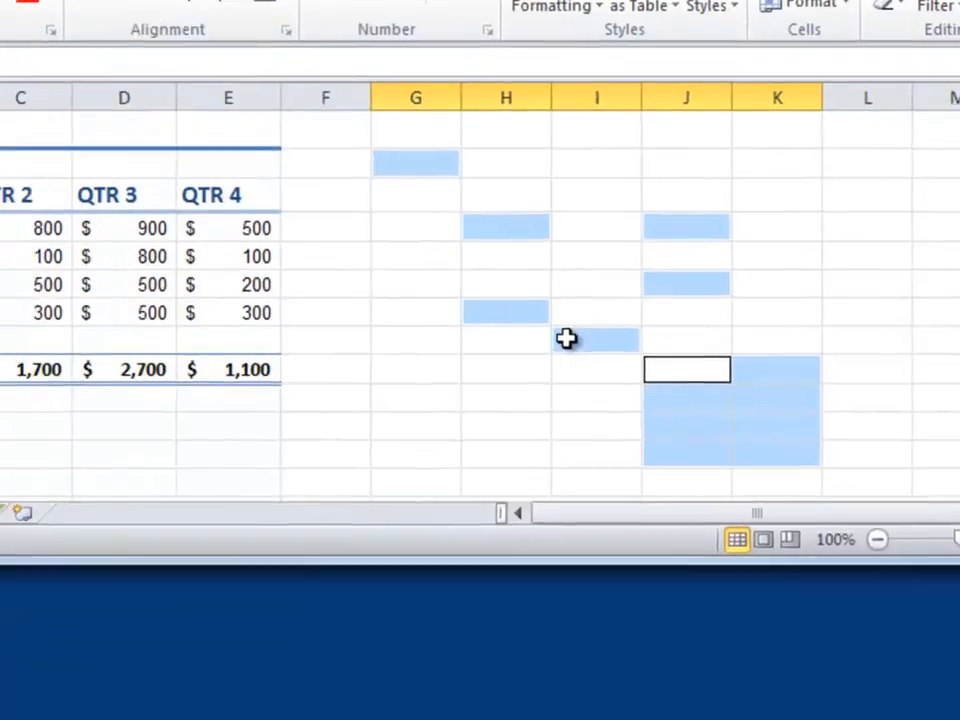
left_click(403, 372)
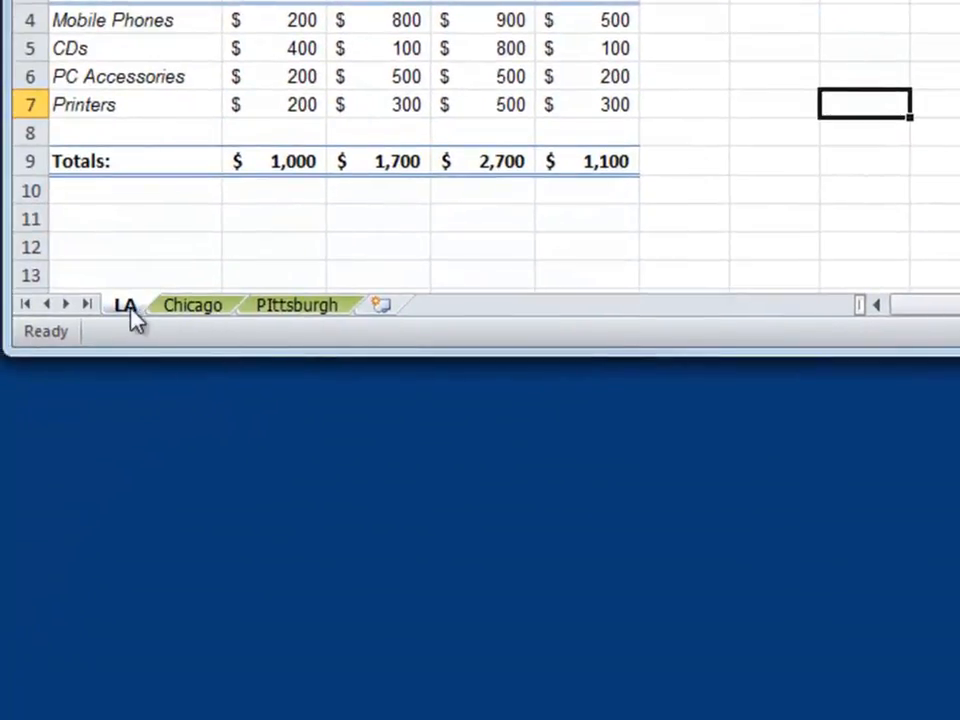
- Group the LA and PIttsburgh sheets without Chicago, give both tabs a light red theme color, and switch to the Chicago sheet
right_click(310, 308)
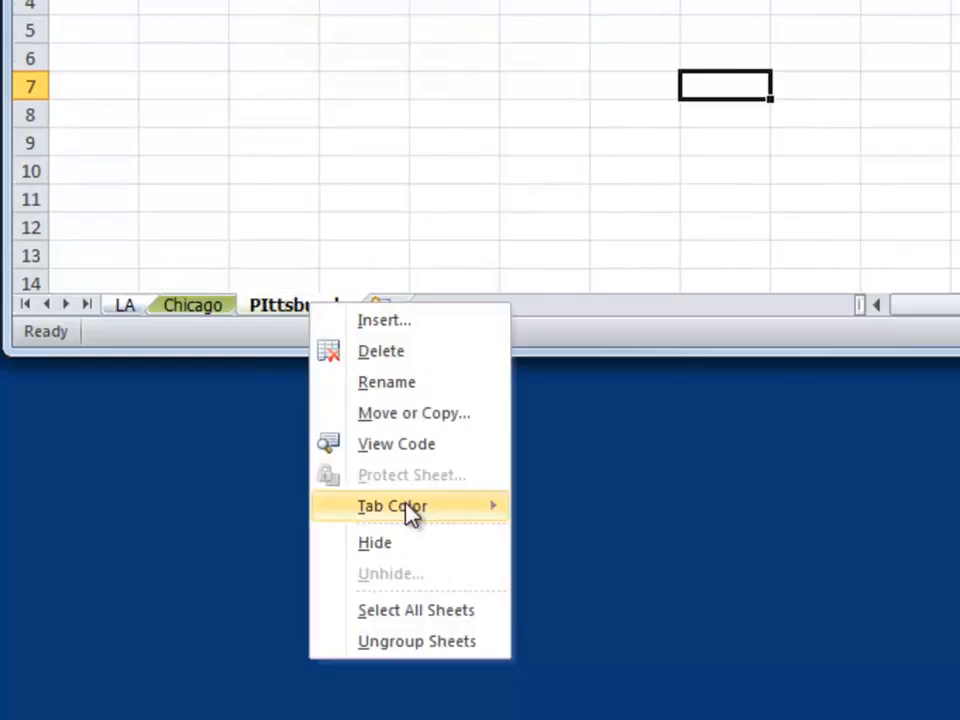
mouse_move(443, 508)
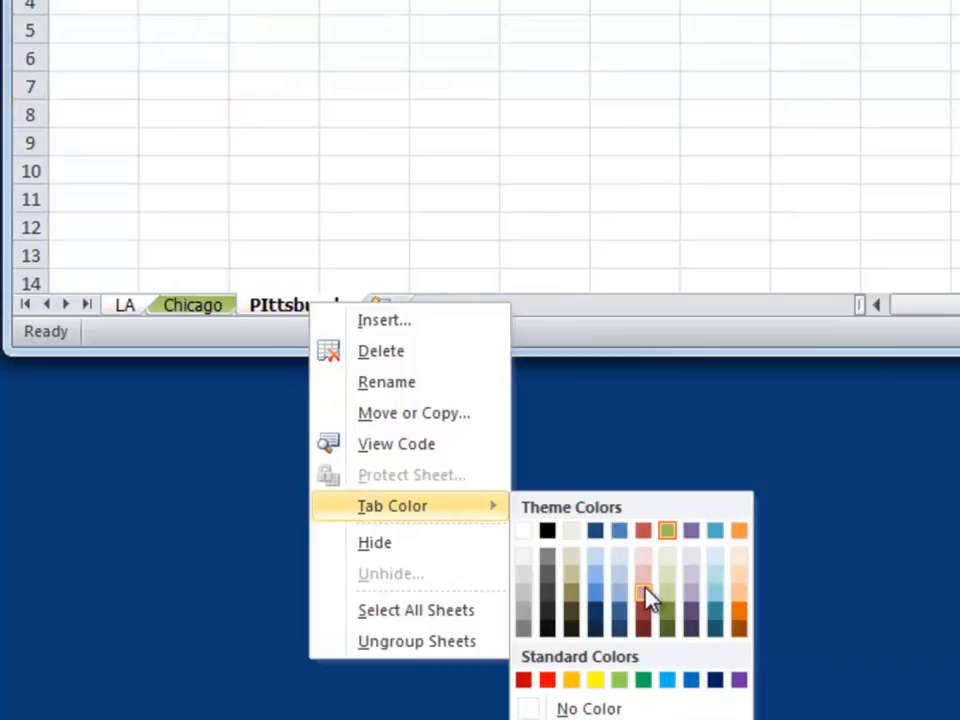
left_click(641, 590)
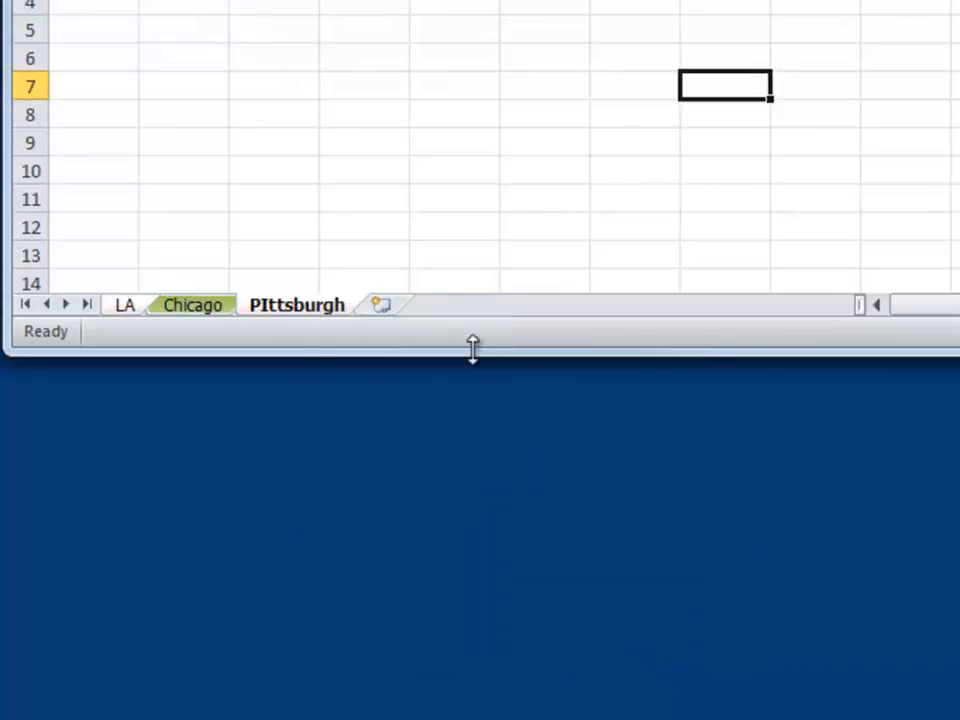
left_click(200, 307)
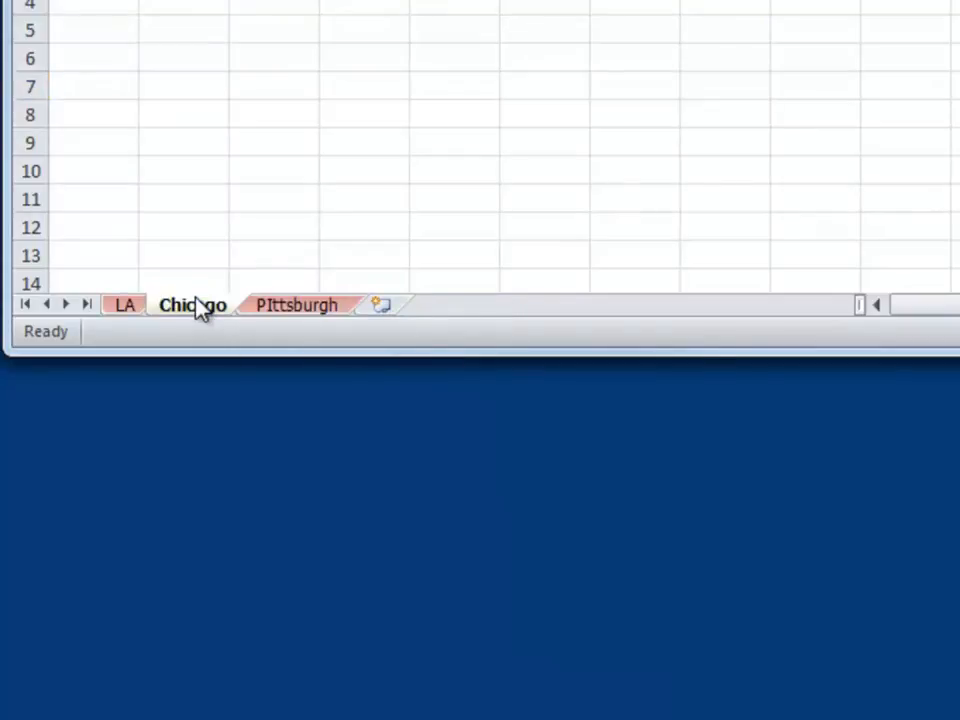
- Group all three sheets, give their tabs a dark orange theme color, and ungroup them by switching to Chicago and back to LA
right_click(290, 312)
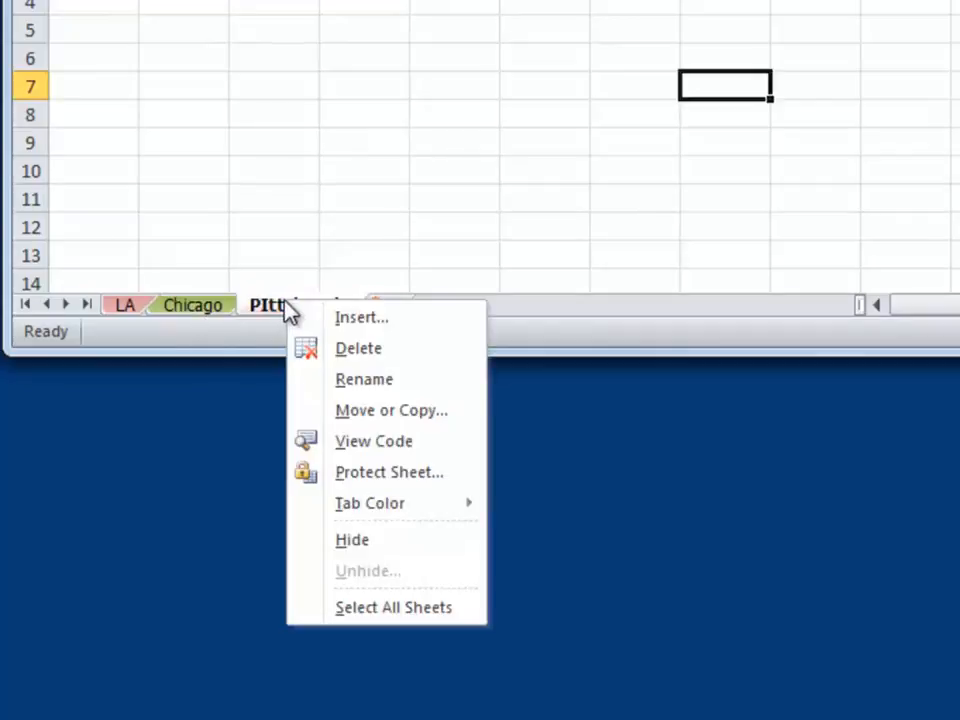
left_click(392, 618)
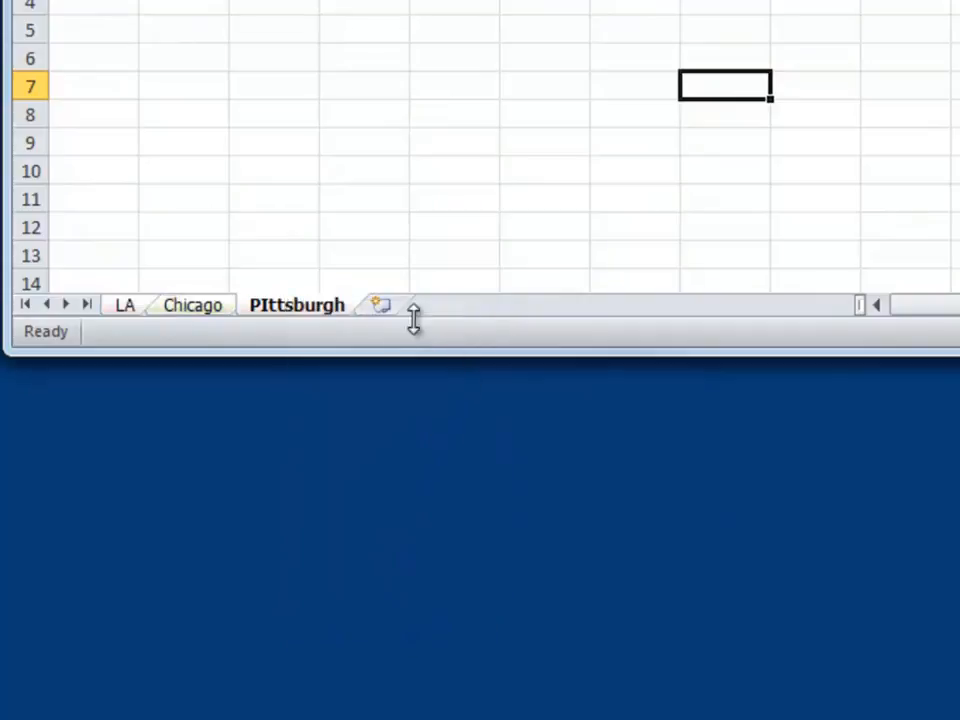
right_click(295, 309)
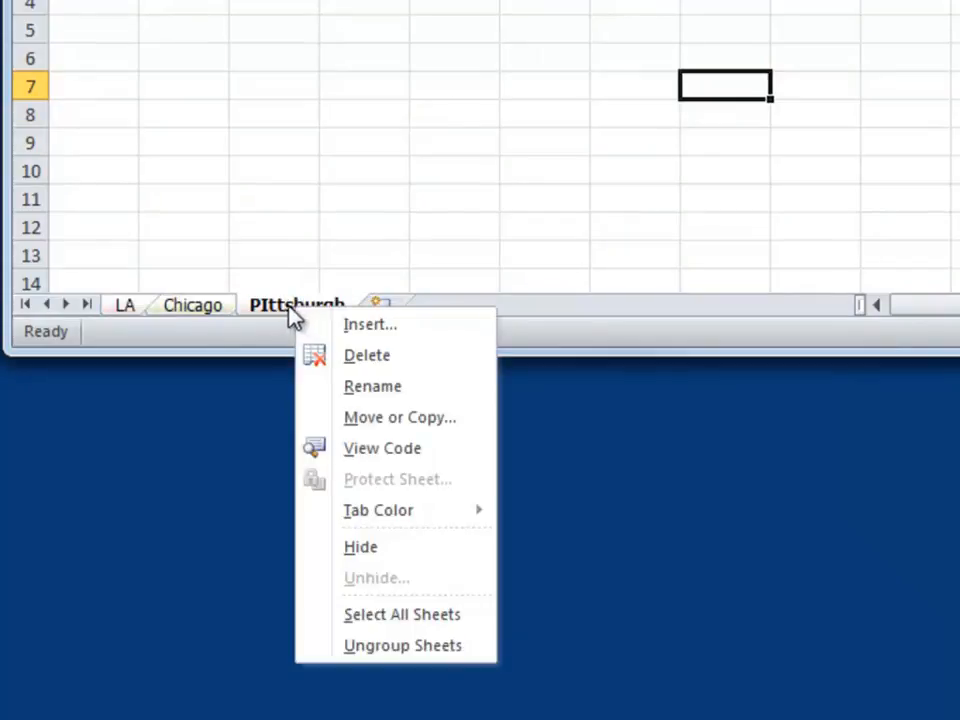
mouse_move(482, 508)
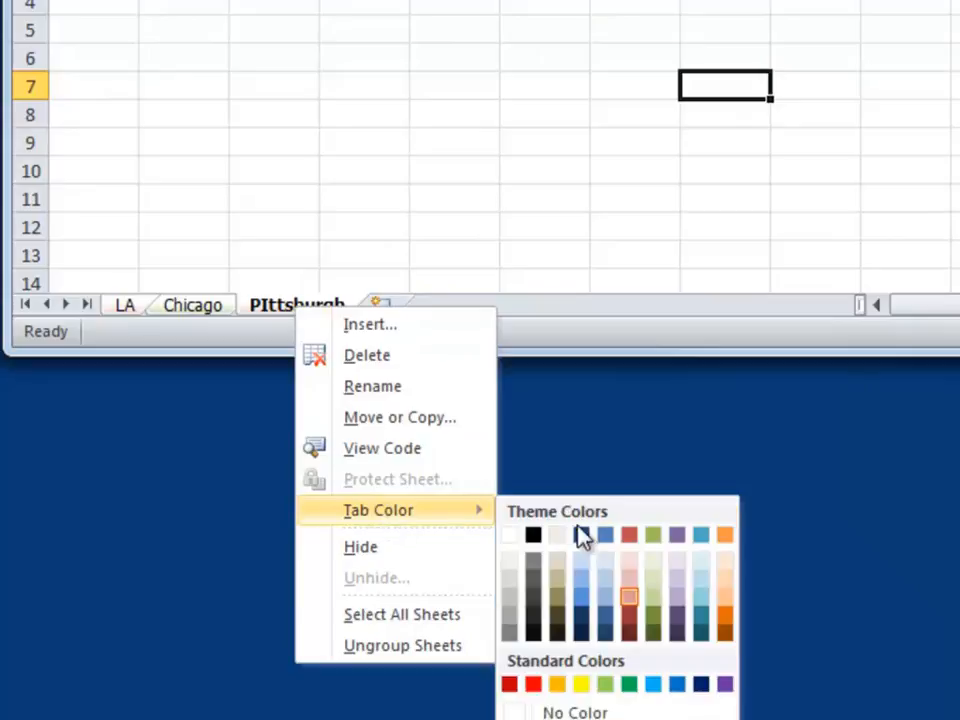
left_click(724, 628)
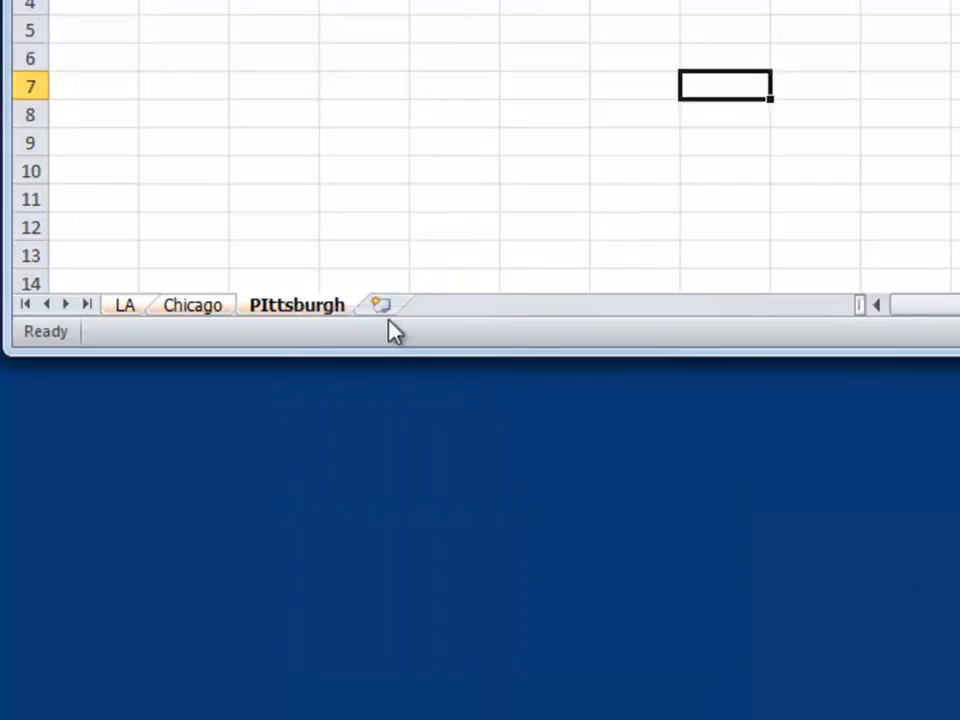
left_click(188, 306)
left_click(124, 307)
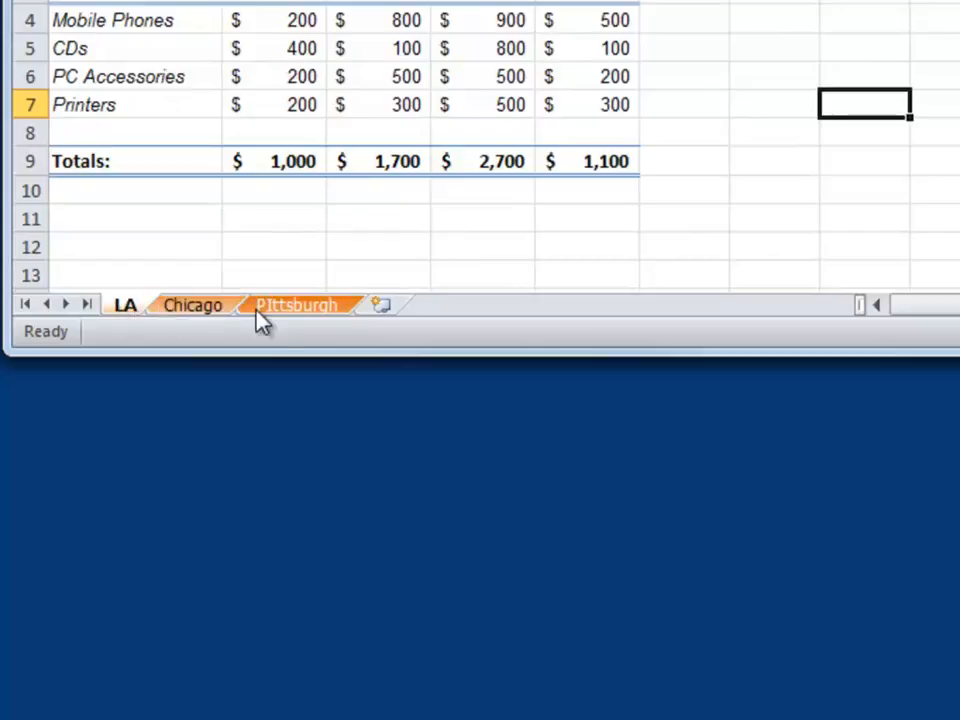
- Give only the PIttsburgh sheet's tab a light purple color and switch to the Chicago sheet
left_click(292, 308)
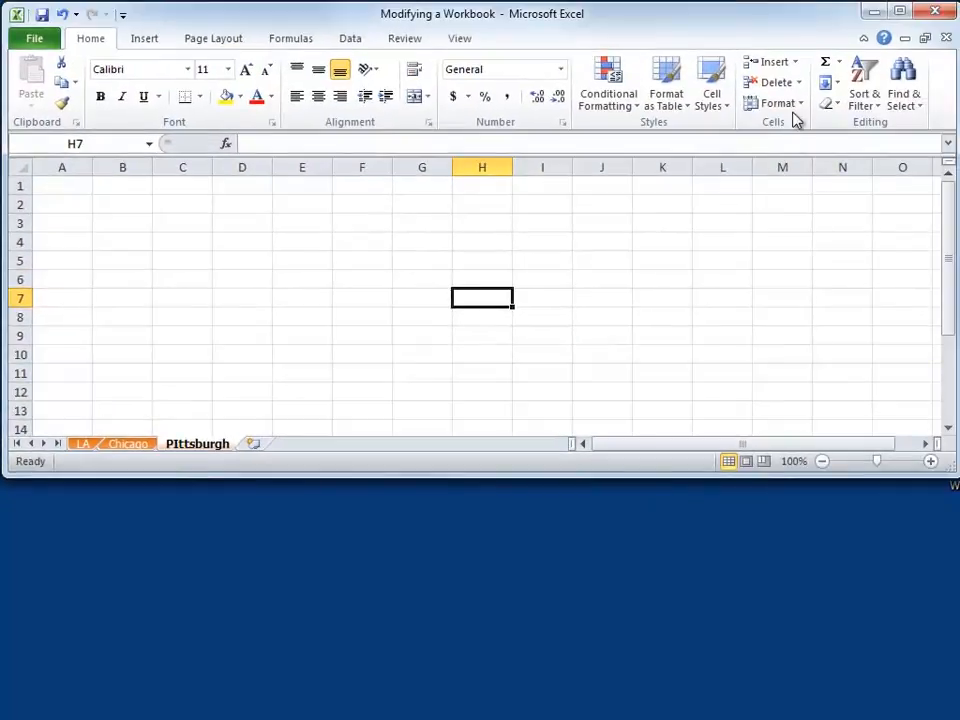
left_click(797, 118)
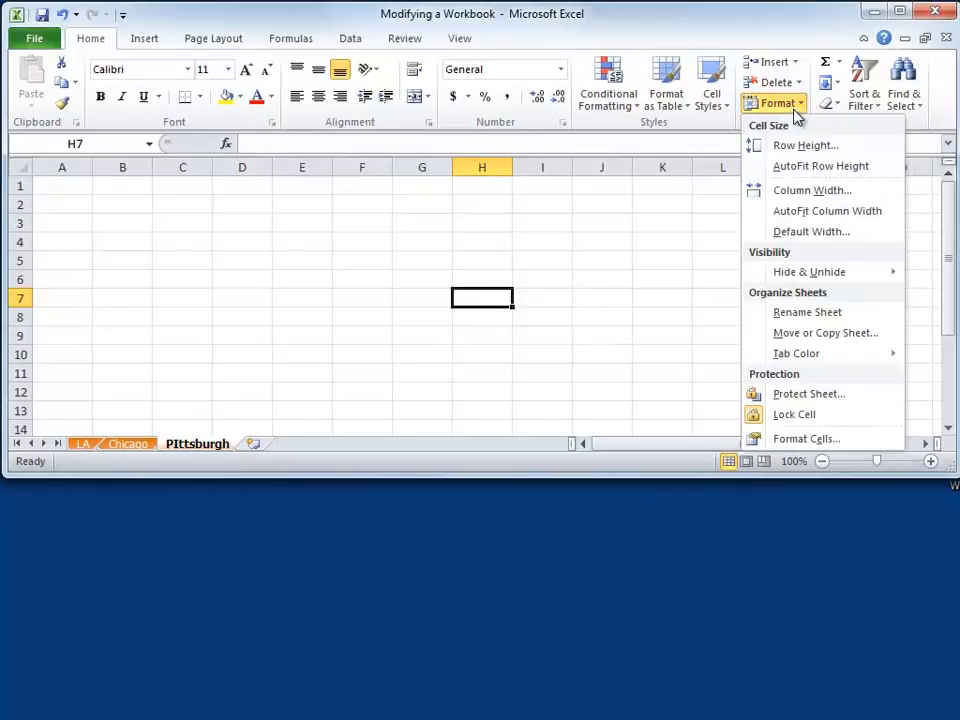
mouse_move(804, 355)
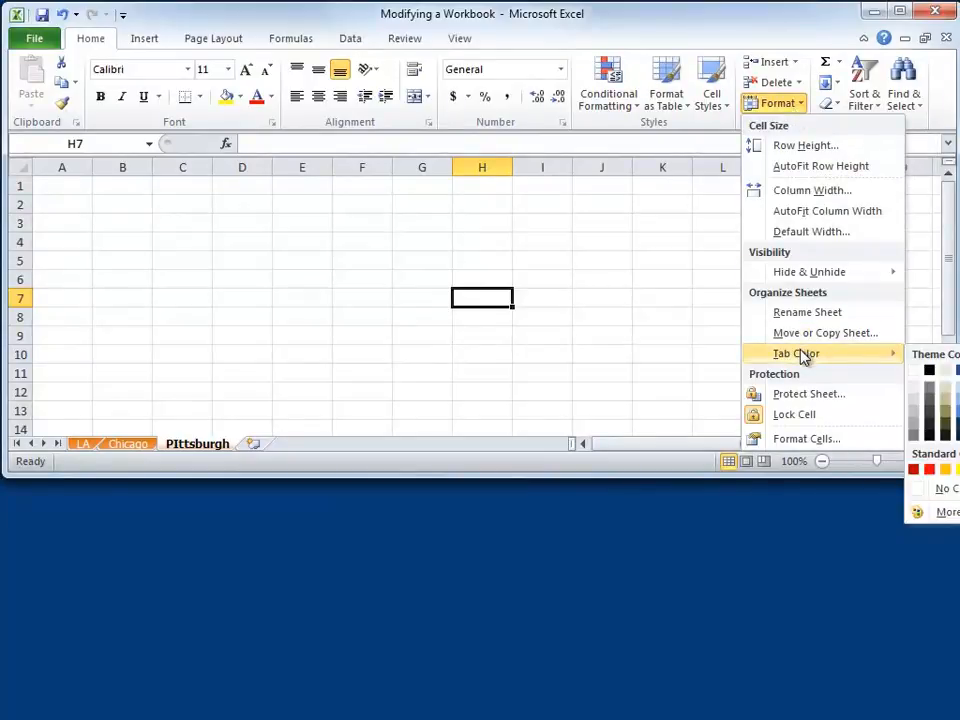
left_click(354, 270)
left_click(133, 446)
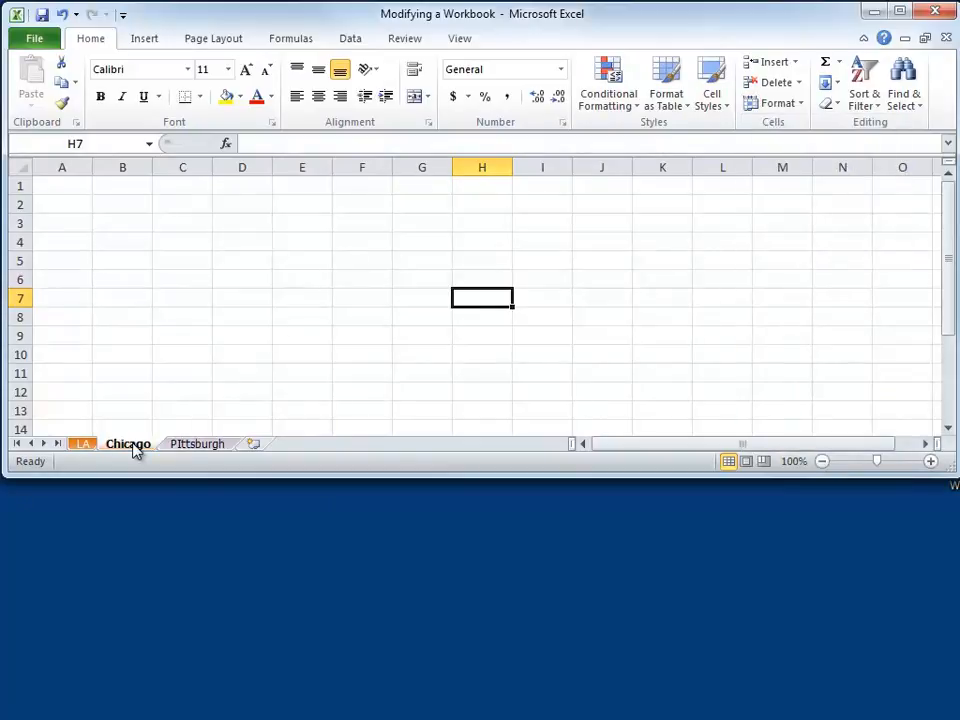